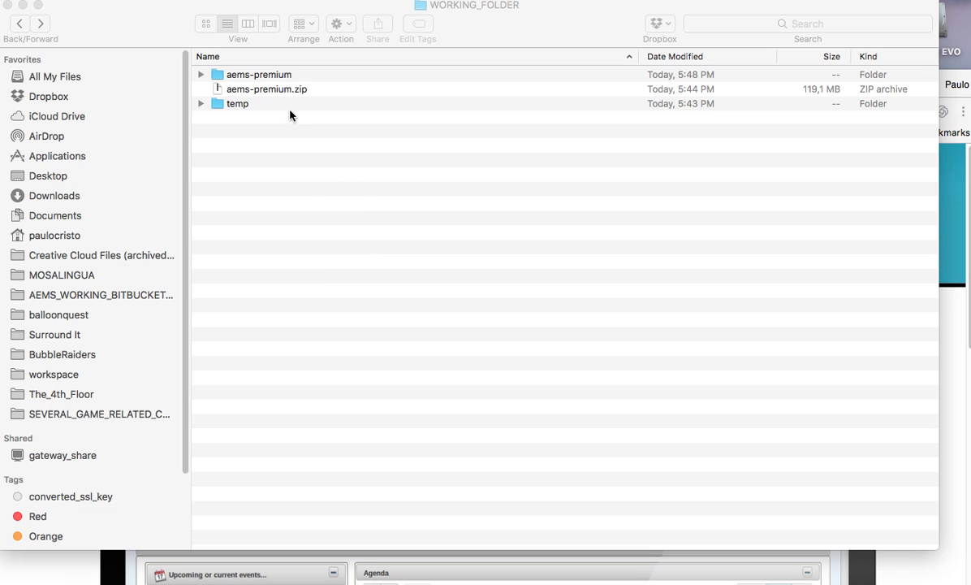
Step: Open the aems-premium folder in WORKING_FOLDER to list its subfolders and startAEMSMacOS.command
double_click(281, 77)
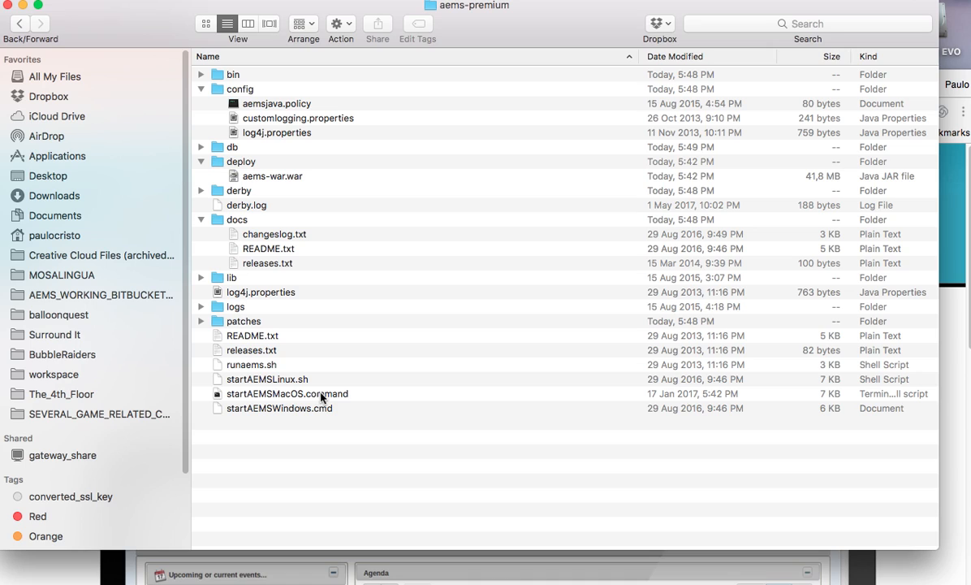
Step: Run startAEMSMacOS.command and start AEMS until it reports running at localhost:9090/AEMS
double_click(321, 395)
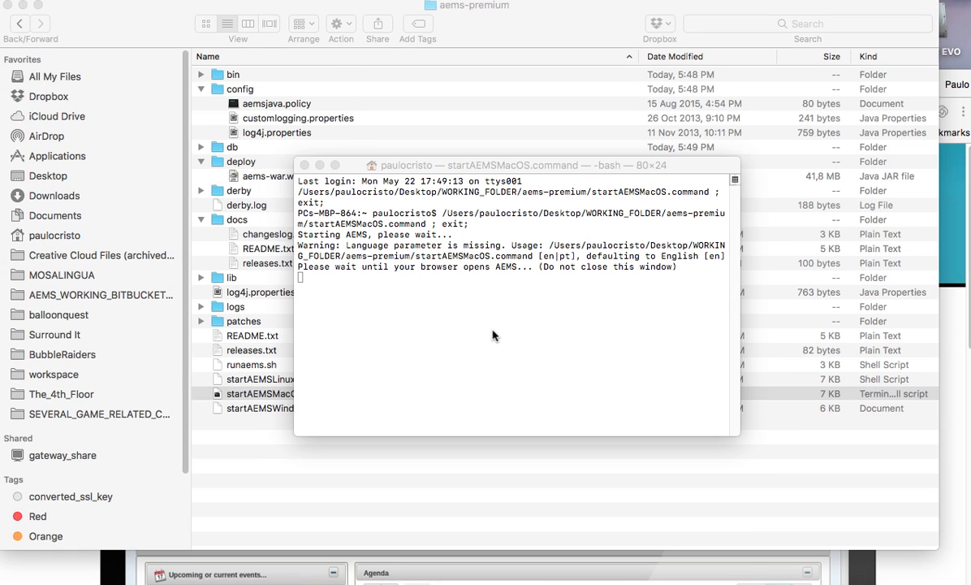
left_click_drag(285, 6, 641, 156)
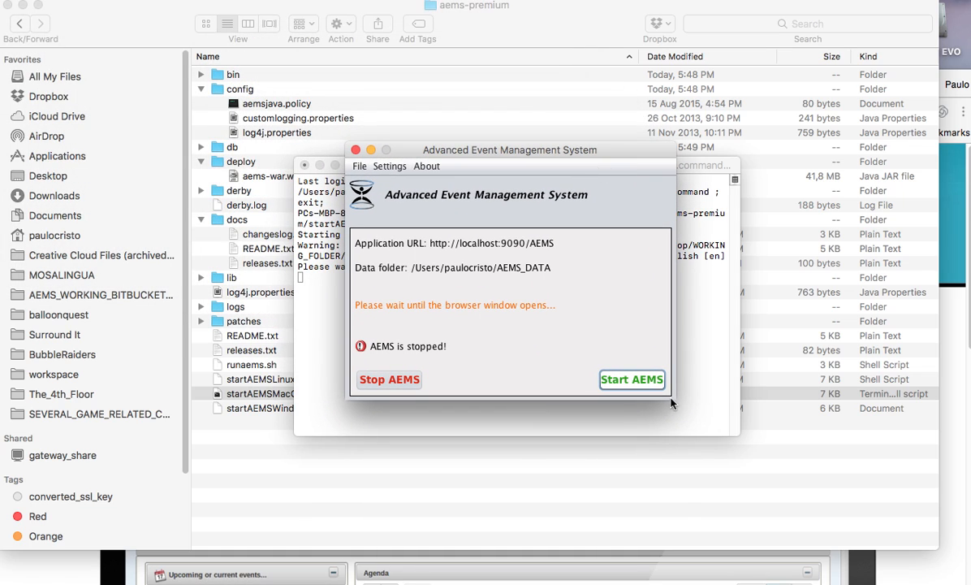
left_click(636, 381)
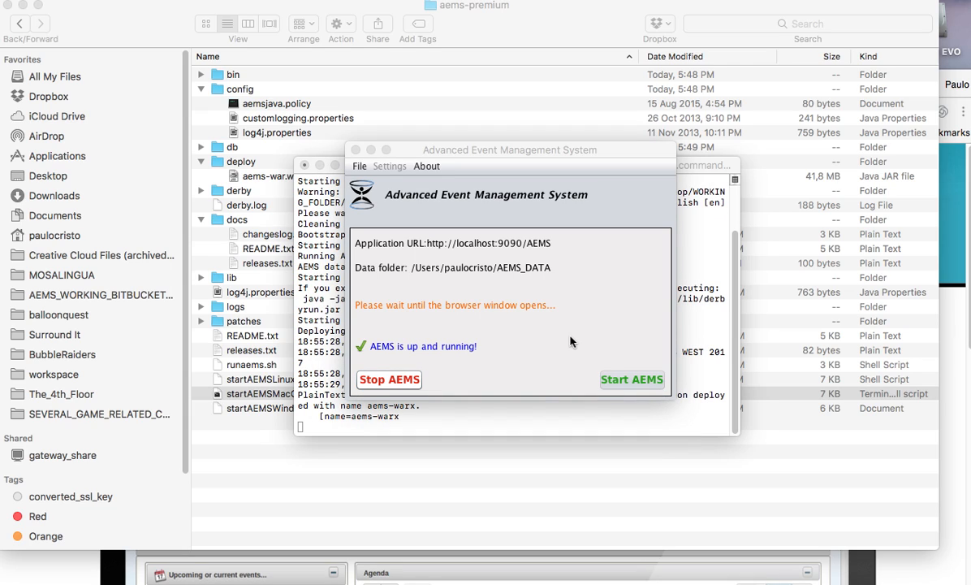
Step: Load the AEMS login page at localhost:9090/AEMS/ in a new Chrome tab
mouse_move(617, 571)
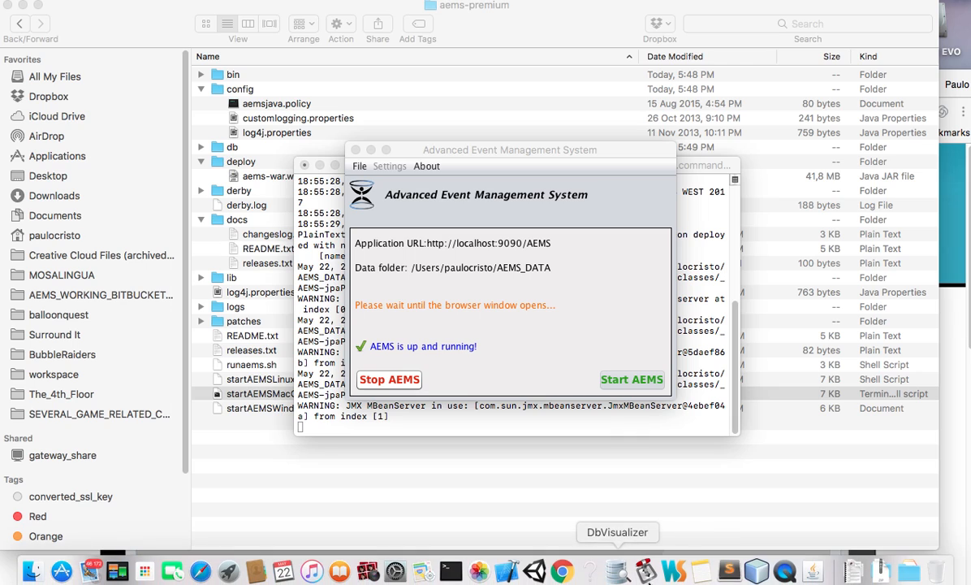
left_click(561, 571)
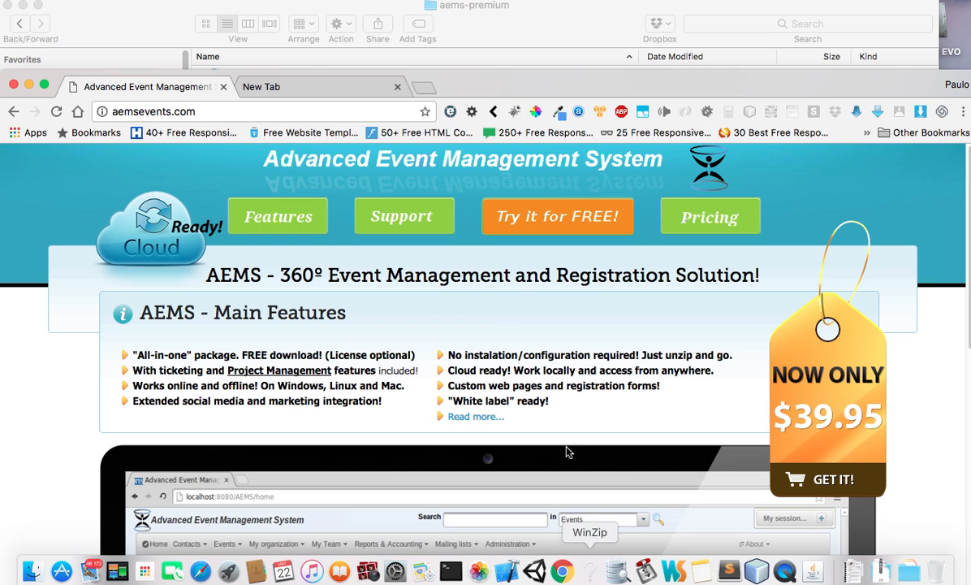
left_click(312, 86)
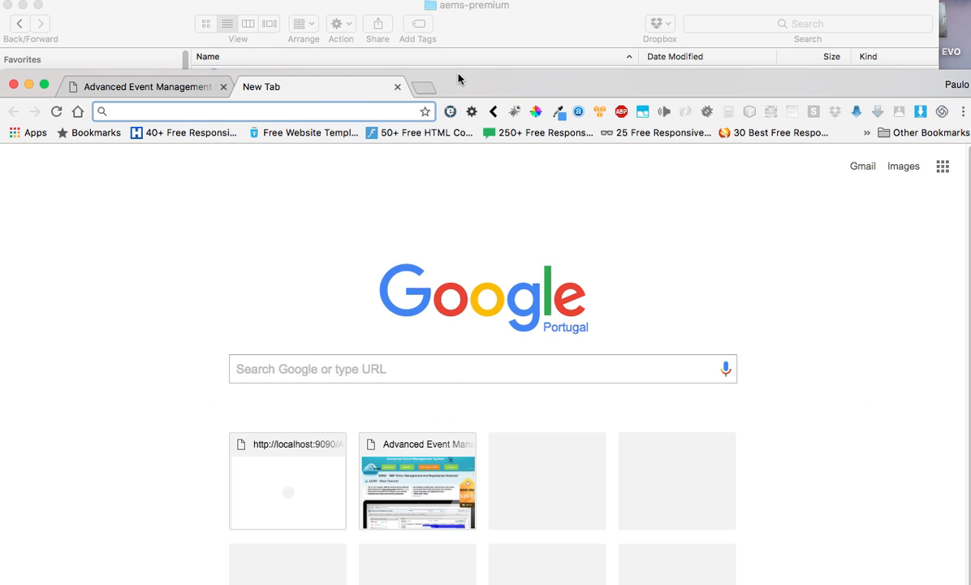
left_click_drag(458, 79, 454, 34)
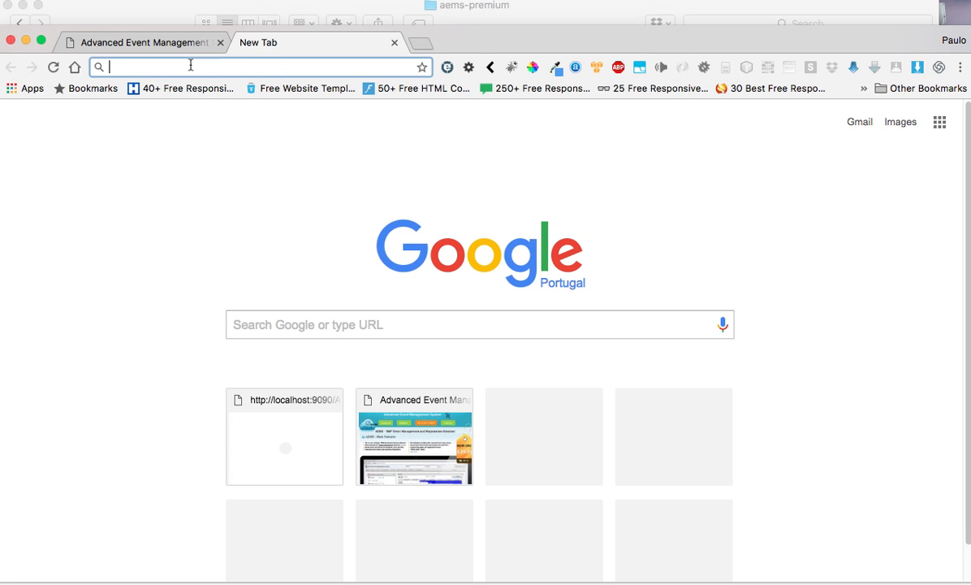
type("localhost:8080")
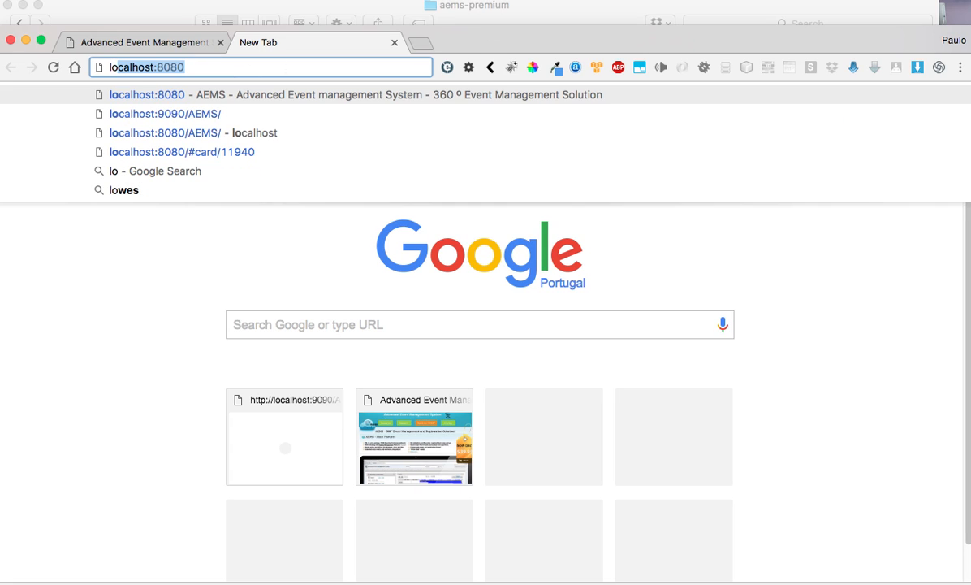
key("Down")
key("Return")
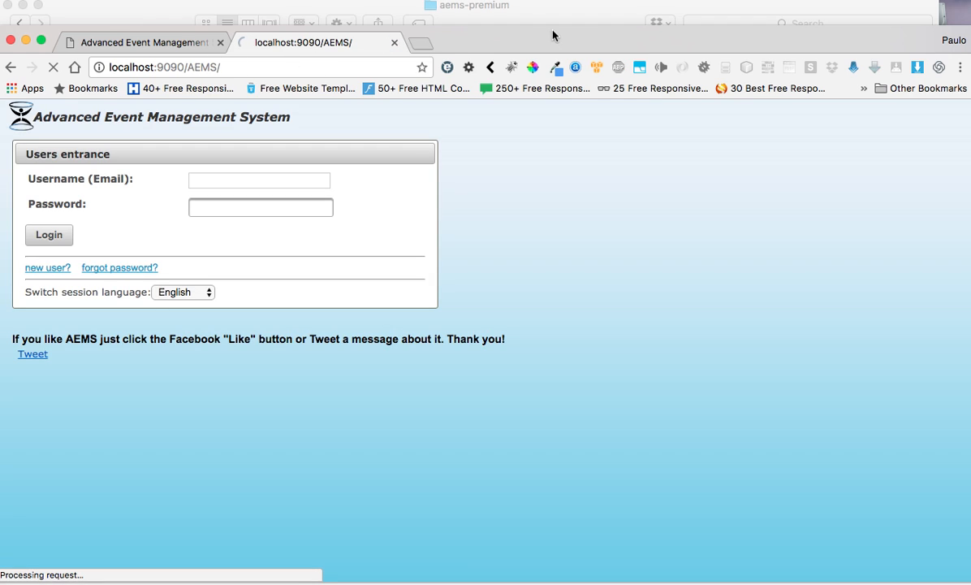
left_click_drag(534, 39, 545, 18)
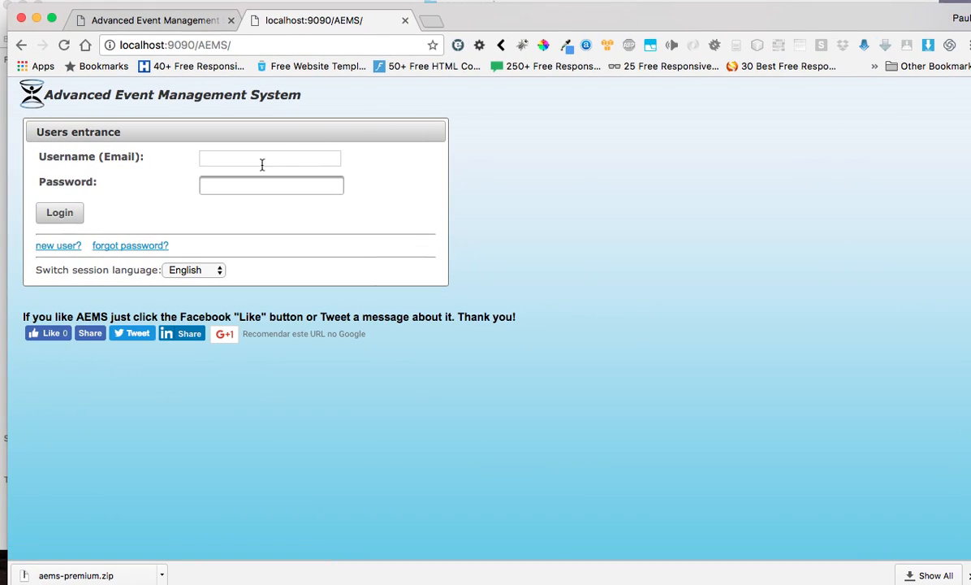
Step: Log in with the manager account's username and password
left_click(286, 155)
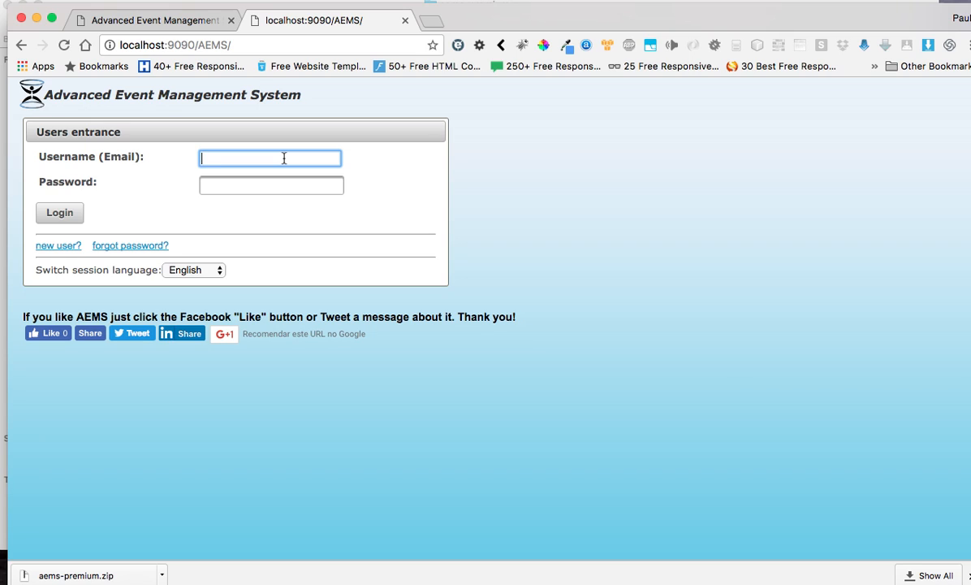
type("manager")
key("Tab")
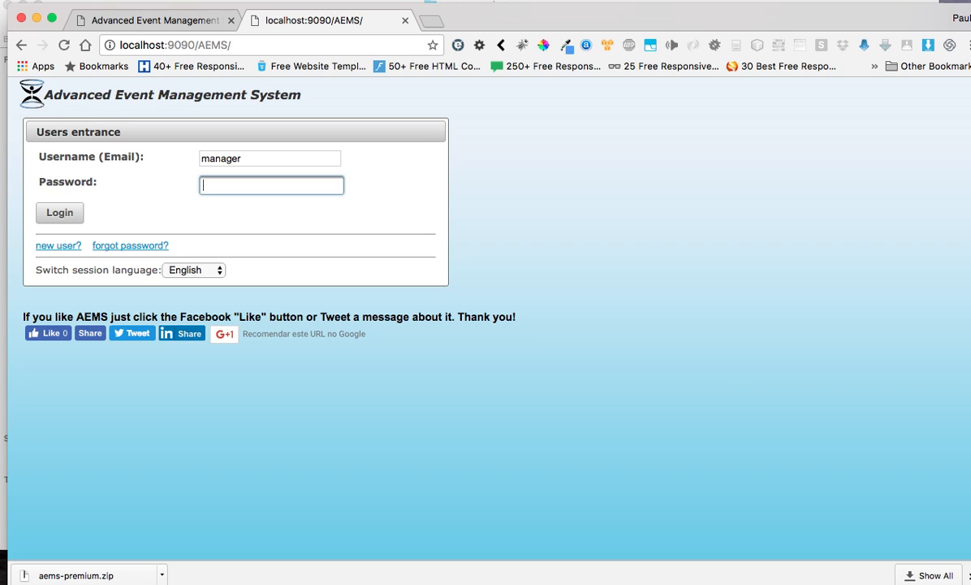
type("manager")
left_click(70, 214)
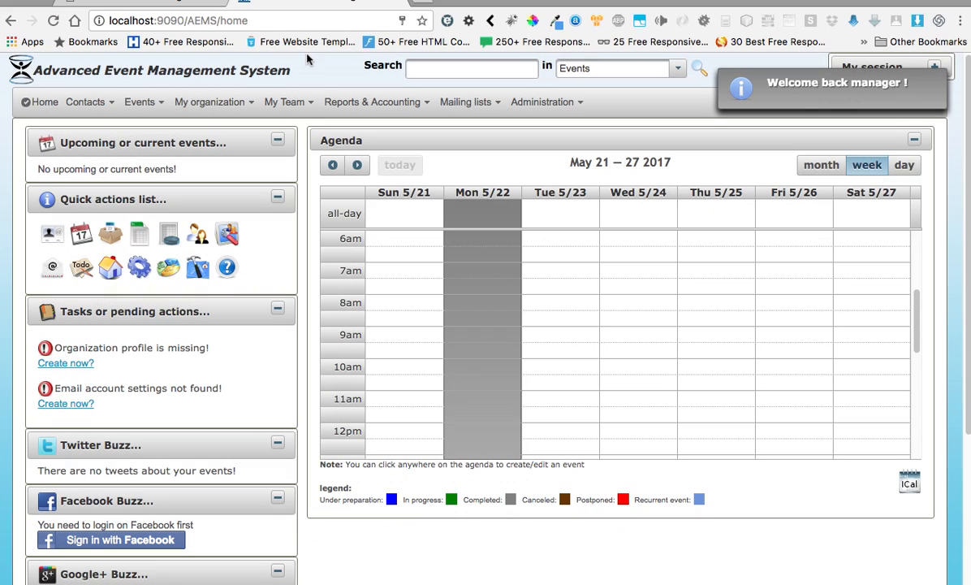
Step: Maximize the browser window and restart the dashboard tutorial from Quick actions
left_click(469, 102)
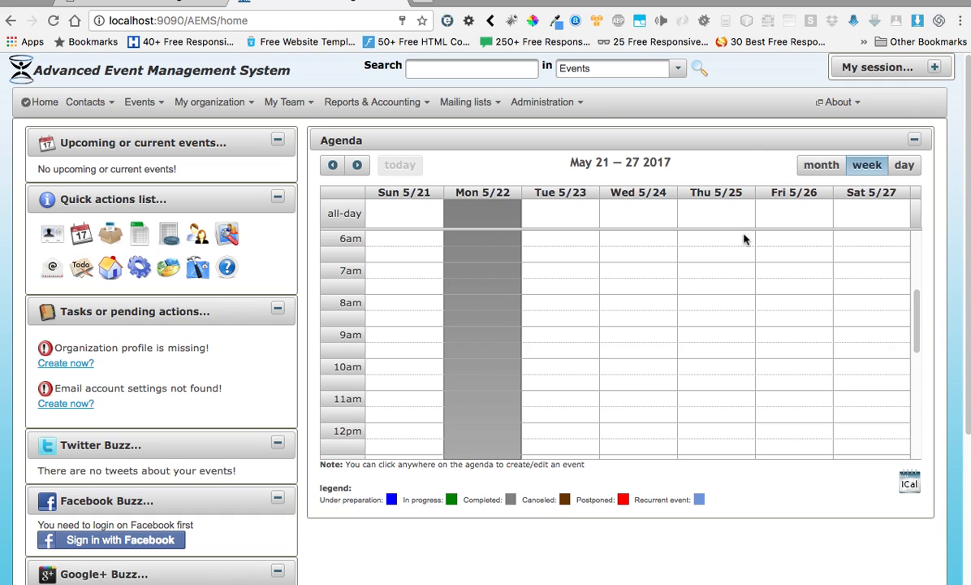
left_click(227, 271)
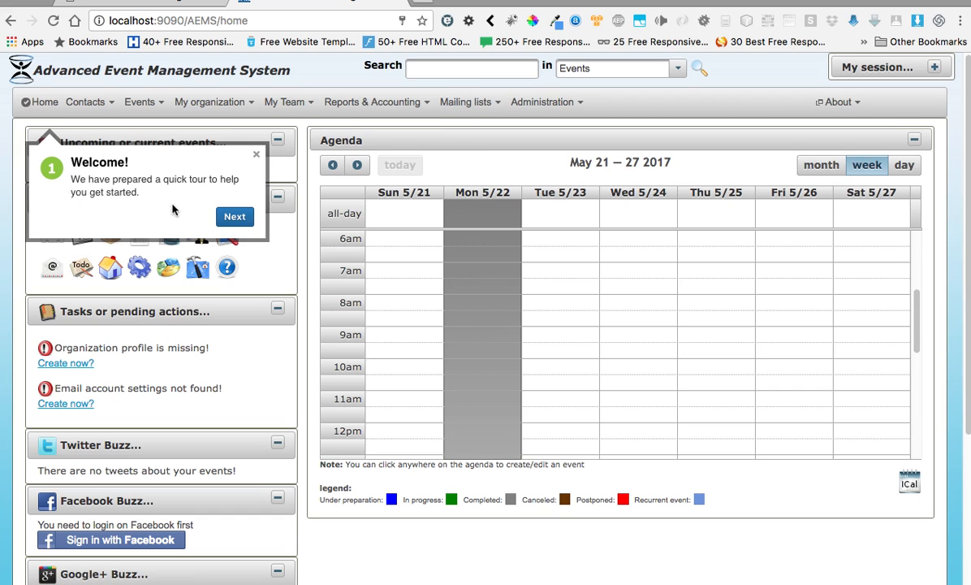
Step: Advance the tour through My Events, Quick Actions, Calendar, Menu and Contacts to Events
left_click(234, 217)
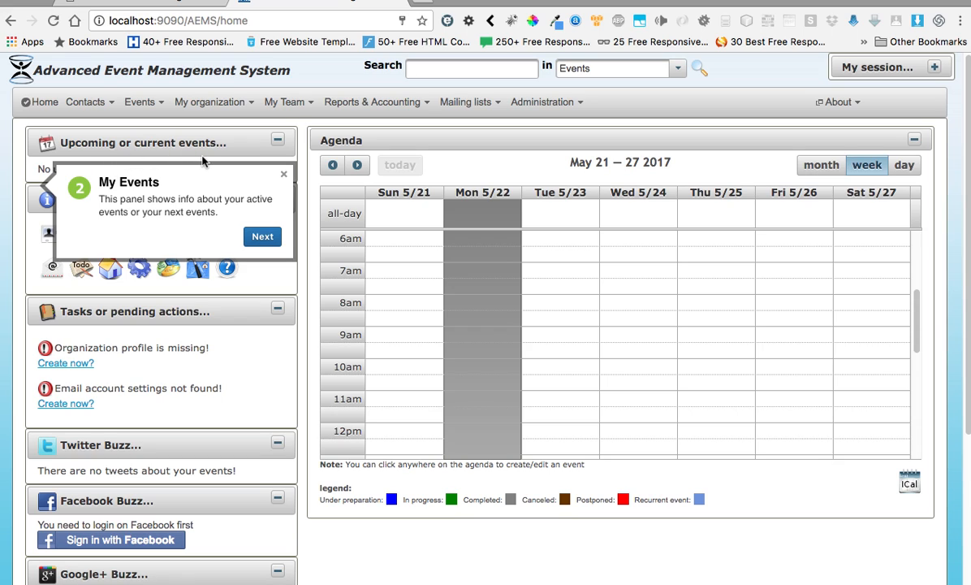
left_click(261, 237)
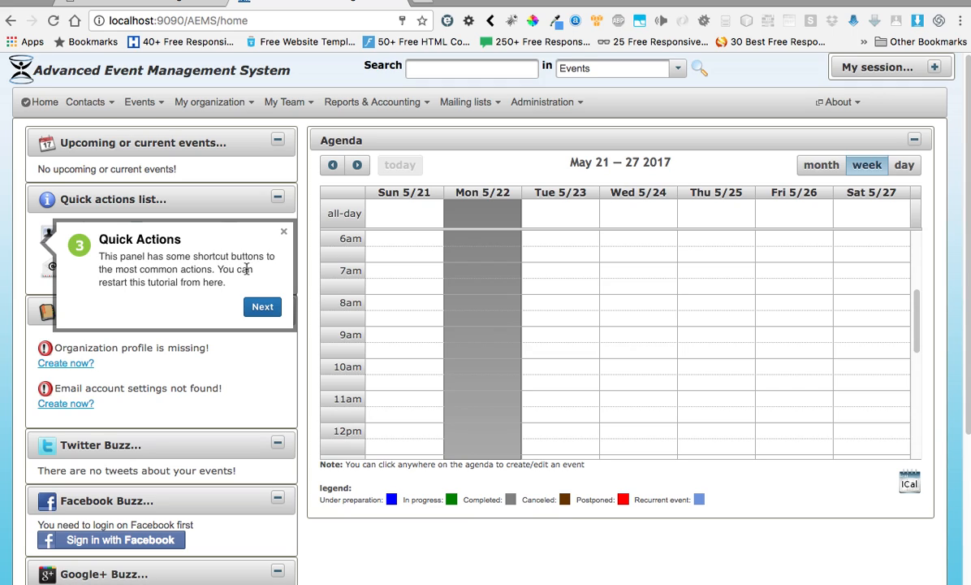
left_click(262, 307)
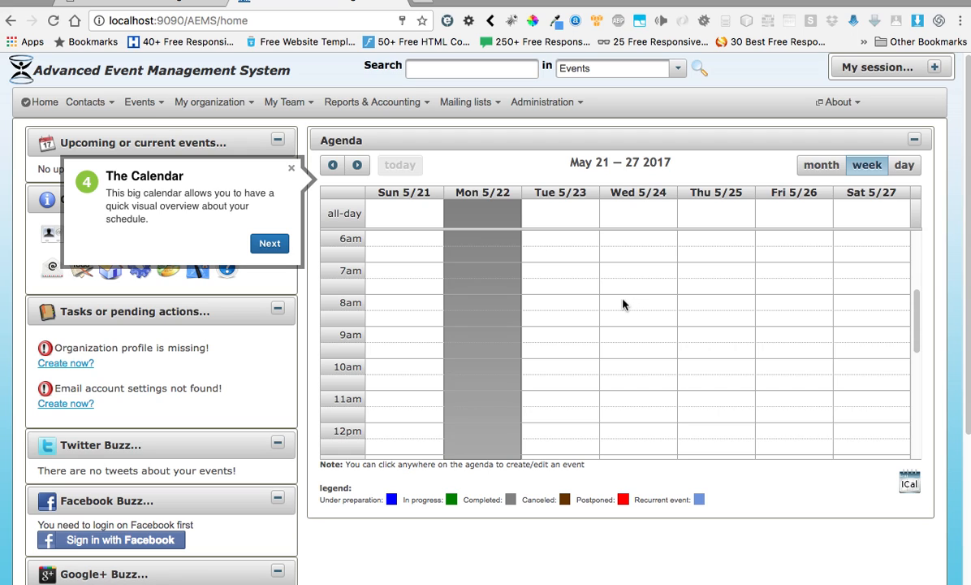
left_click(269, 243)
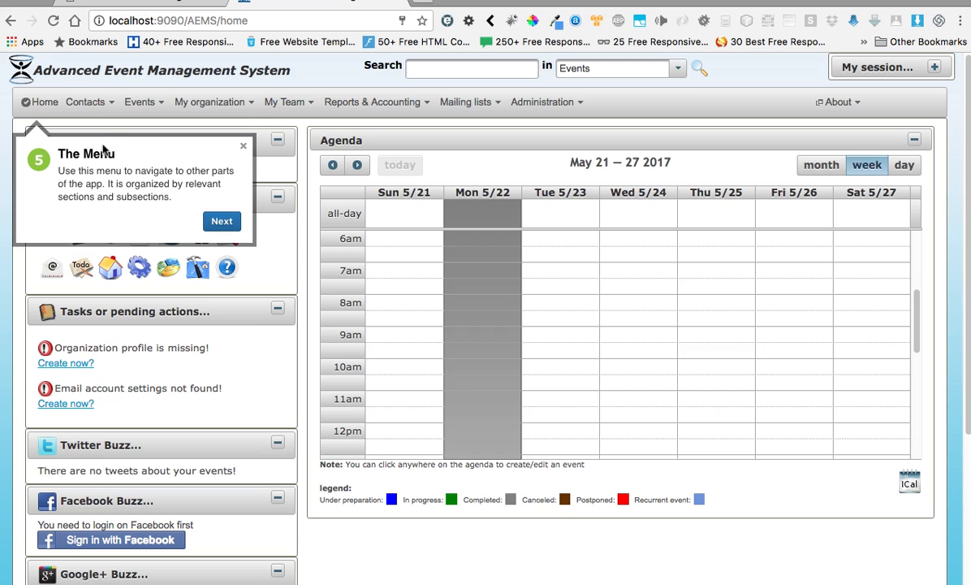
left_click(217, 215)
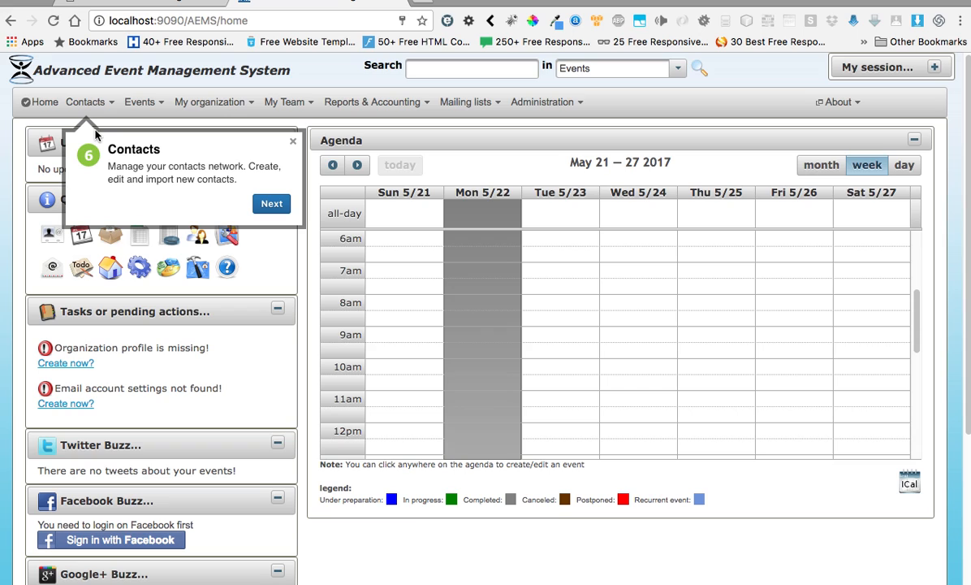
left_click(272, 206)
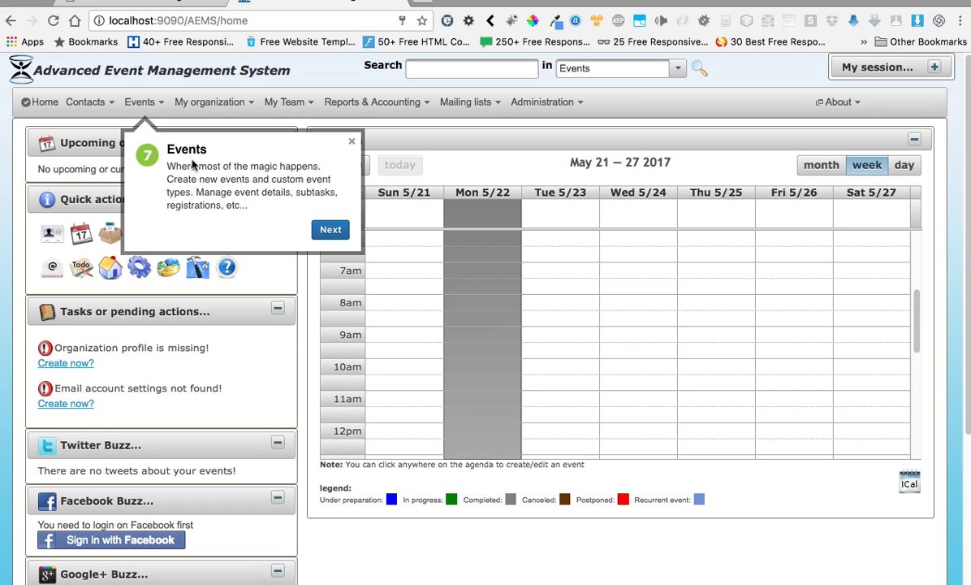
Step: Advance the tour through Organization, Team, Reports, Mailing Lists, Administration, then finish at Start Here
left_click(332, 231)
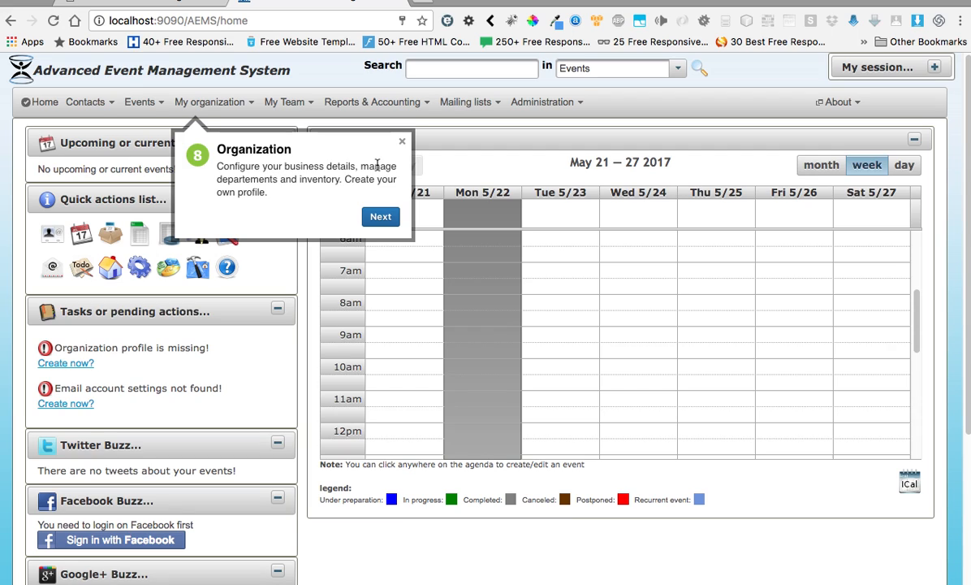
left_click(382, 217)
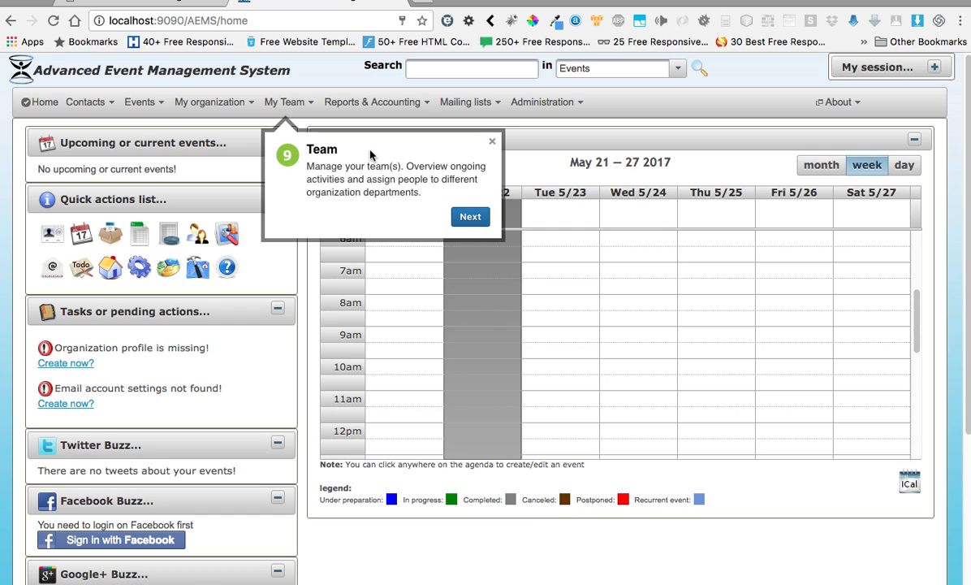
left_click(460, 213)
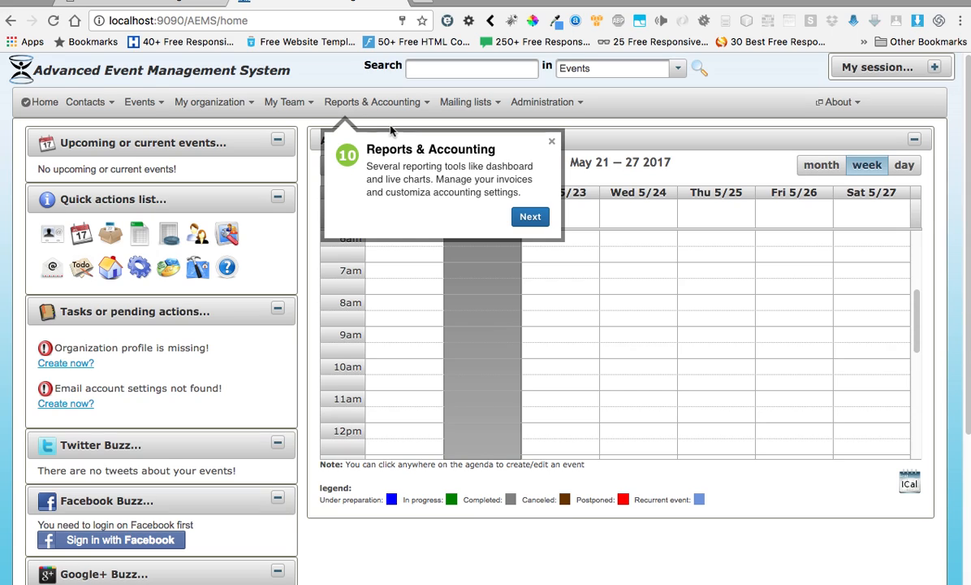
left_click(542, 215)
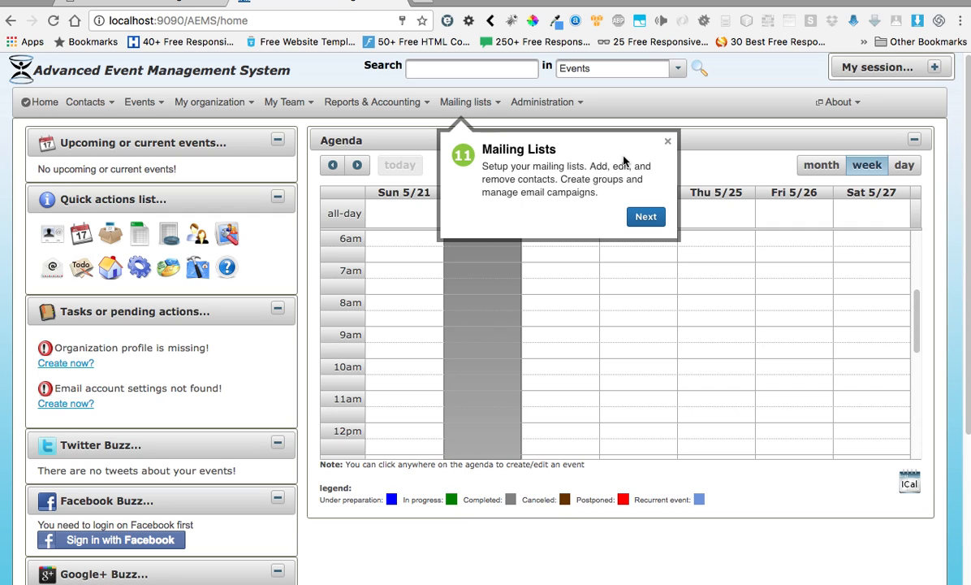
left_click(647, 216)
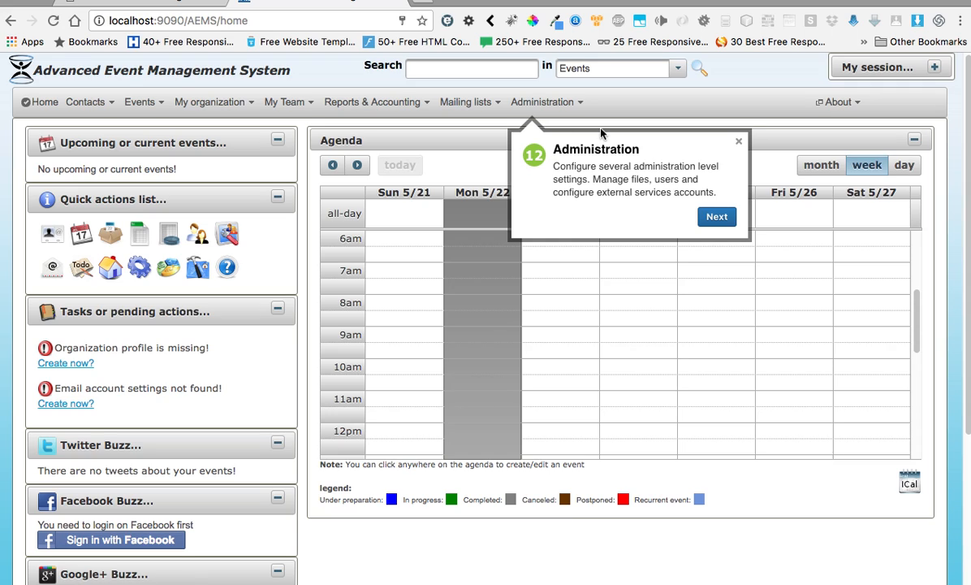
left_click(717, 218)
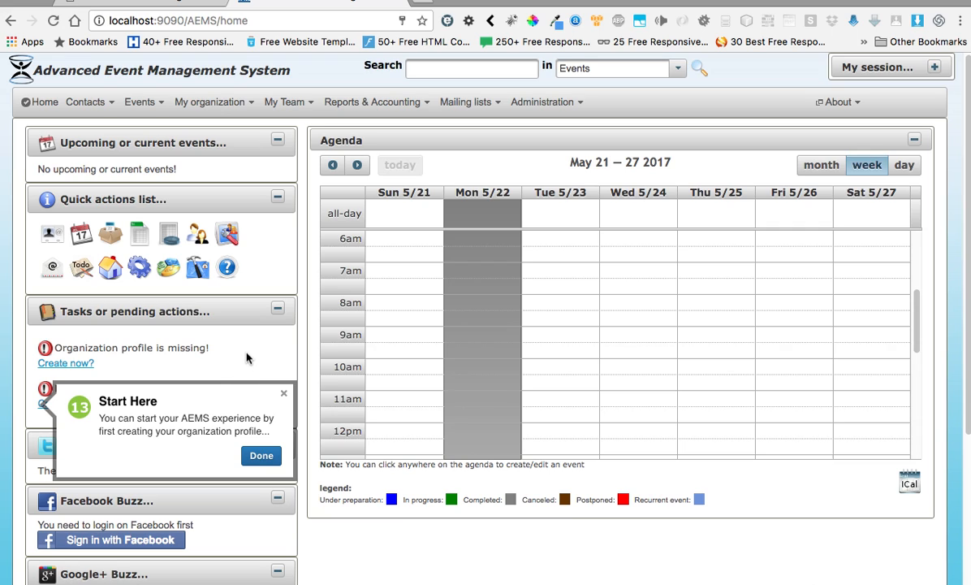
left_click(259, 456)
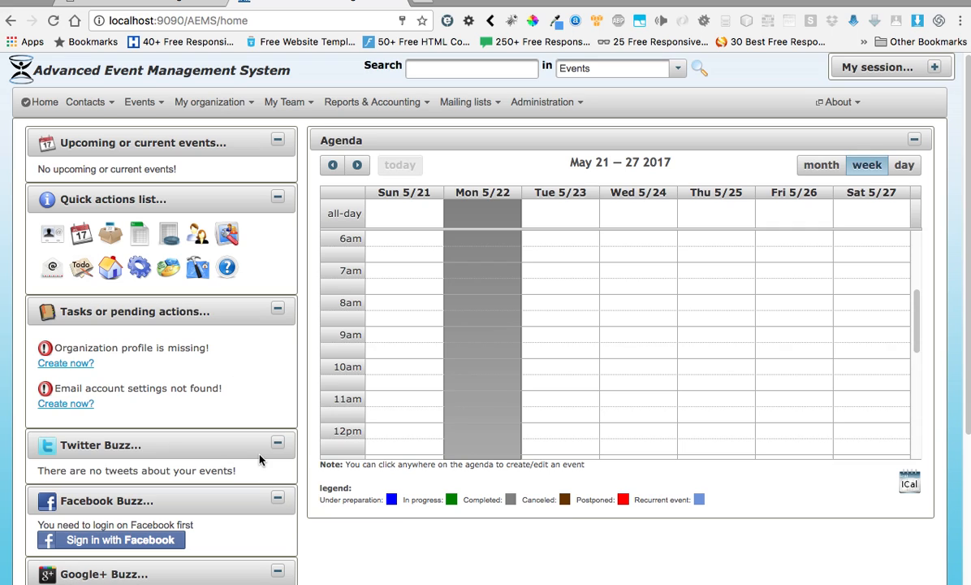
Step: Open the organization profile form and enter title AEMS and the organization's e-mail
left_click(65, 364)
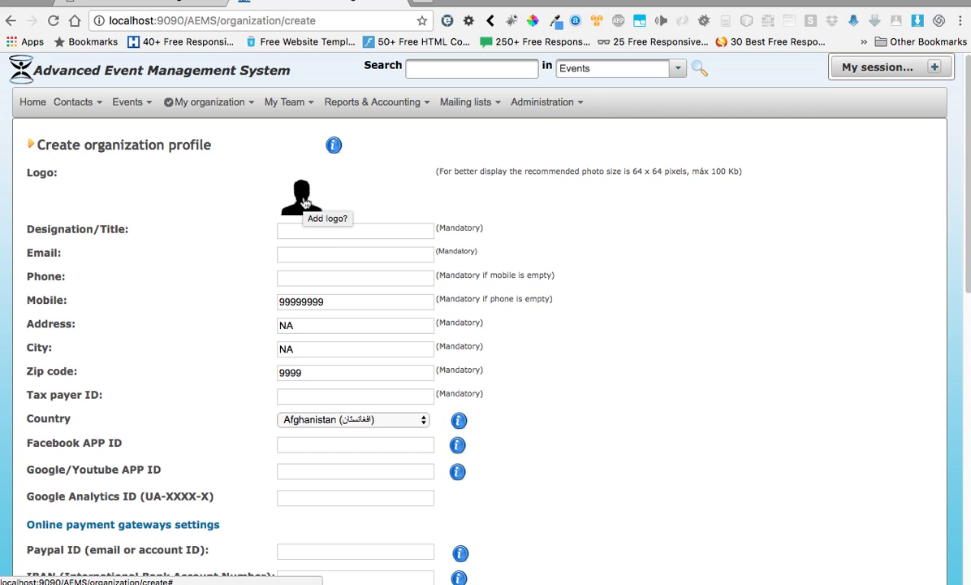
left_click(310, 232)
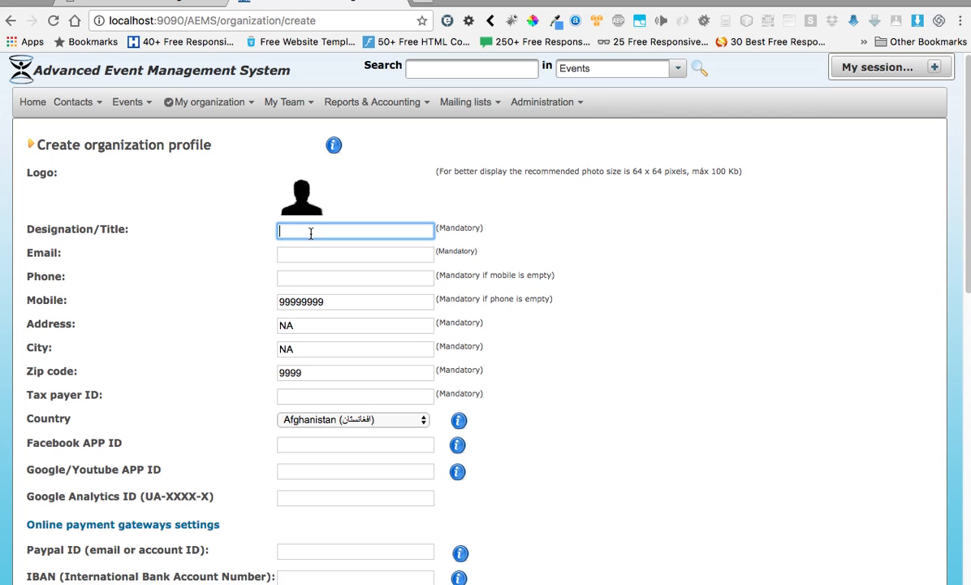
type("AEMS")
left_click(302, 251)
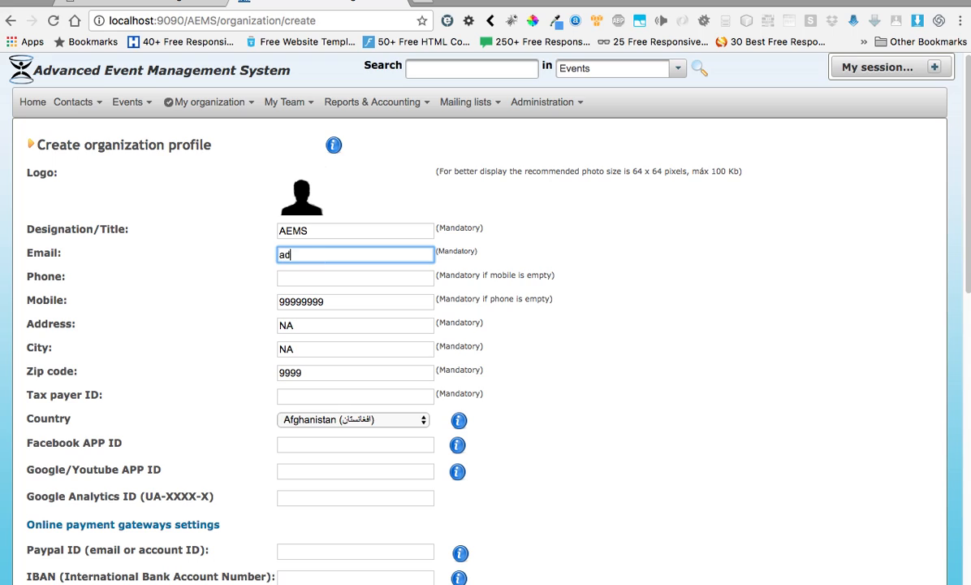
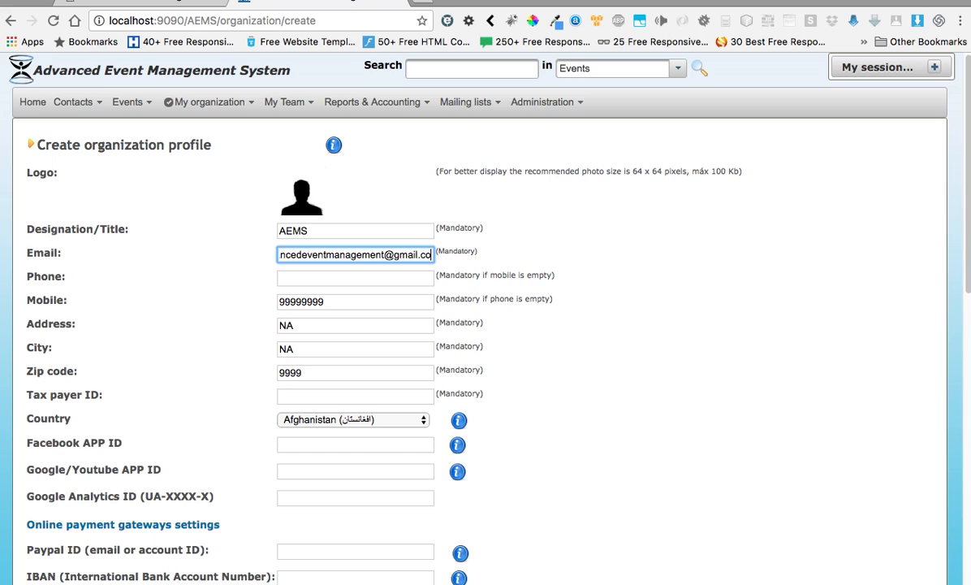
Step: Fill in the mobile number, street address, city and tax payer ID
left_click(346, 300)
type("9")
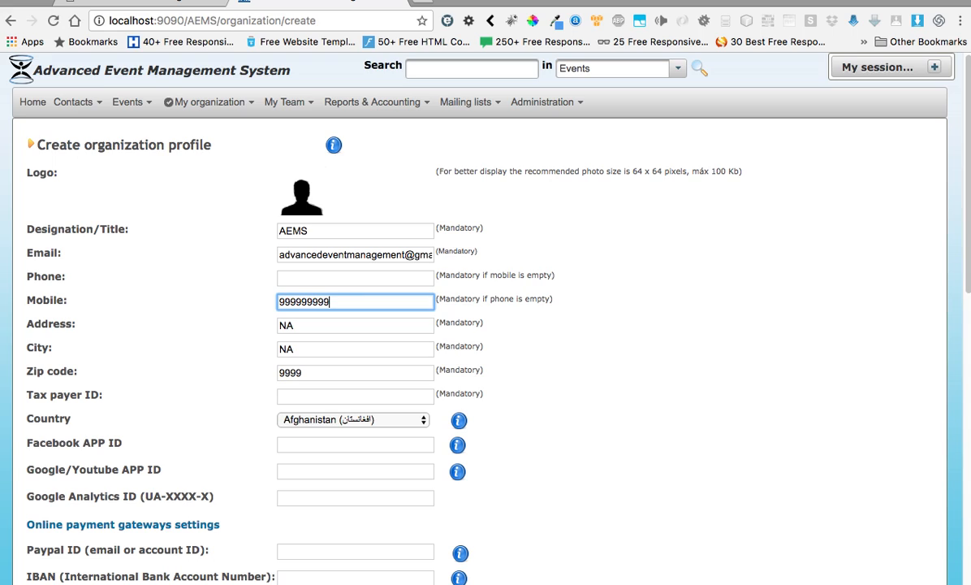
left_click_drag(298, 327, 269, 326)
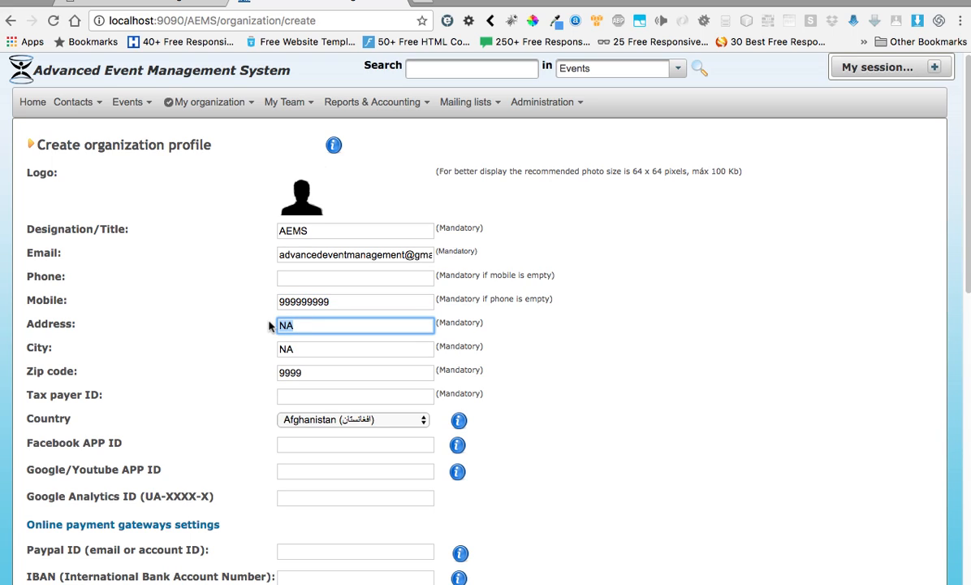
type("Street 25")
double_click(281, 348)
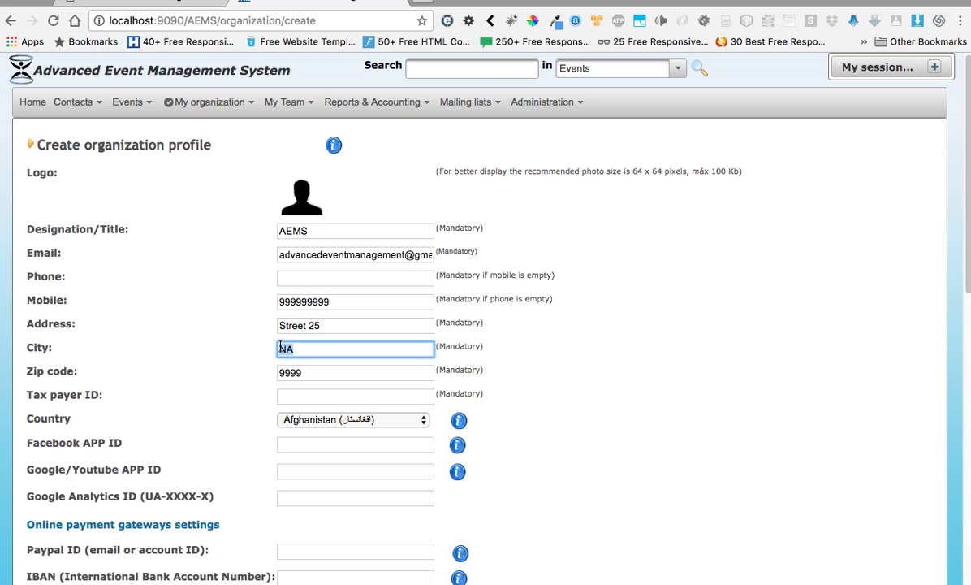
type("London")
left_click(325, 395)
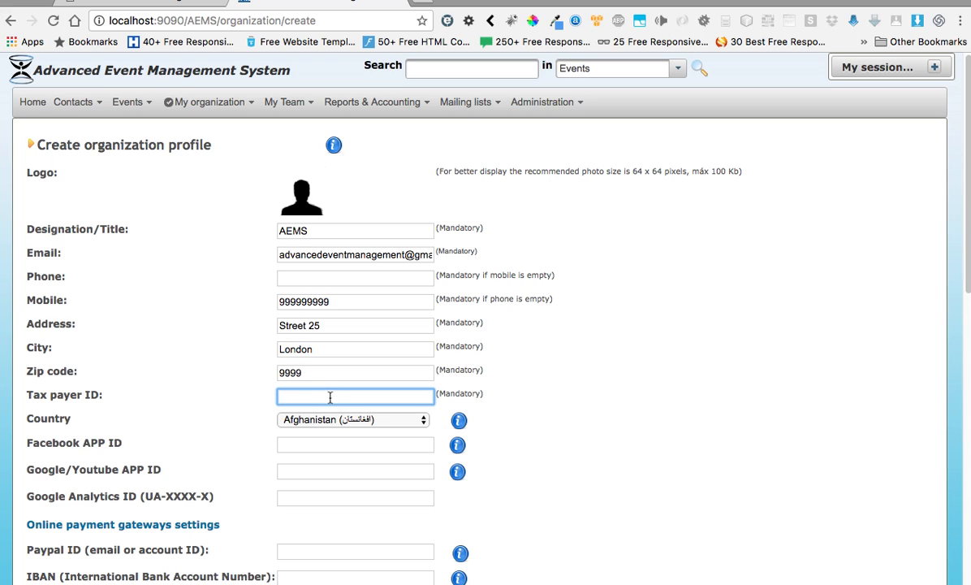
type("8888888888")
Step: Choose Australia from the Country dropdown
left_click(423, 421)
scroll(417, 459, "down", 3)
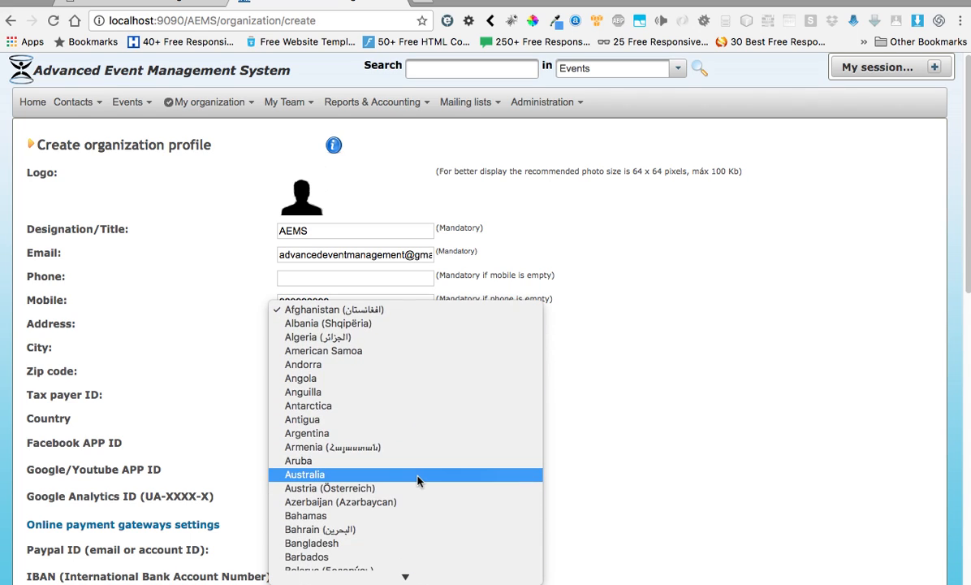
scroll(404, 463, "down", 5)
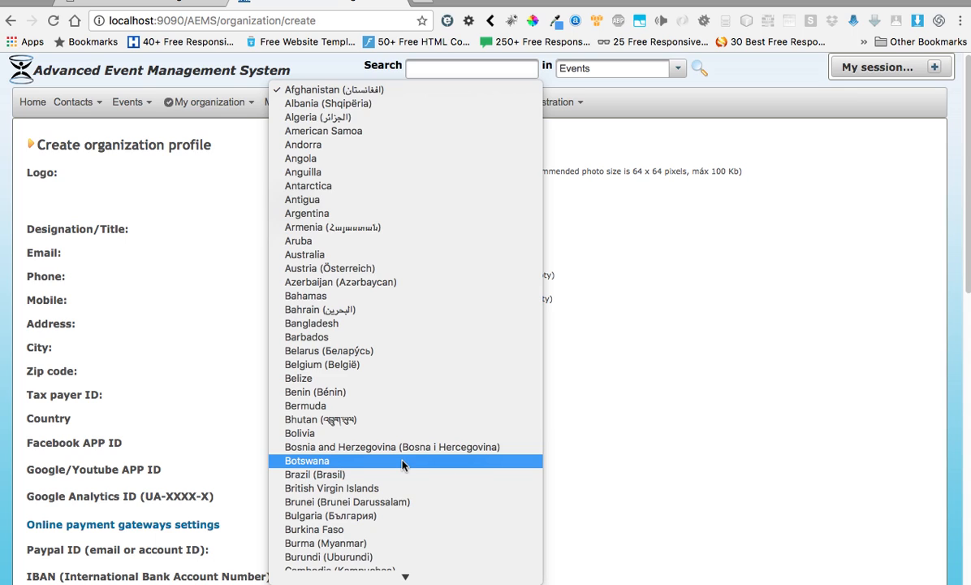
scroll(404, 439, "down", 5)
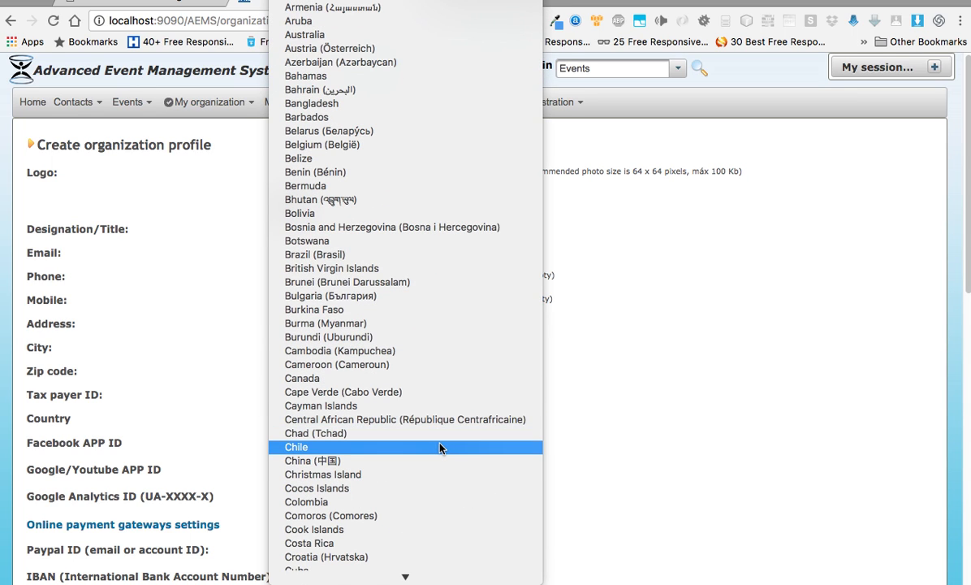
scroll(398, 477, "down", 3)
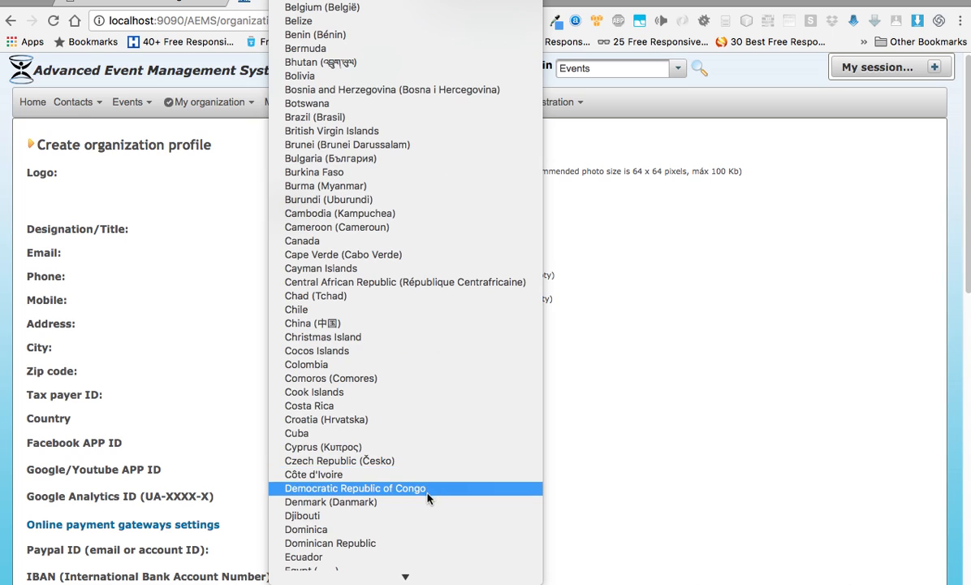
scroll(360, 337, "up", 6)
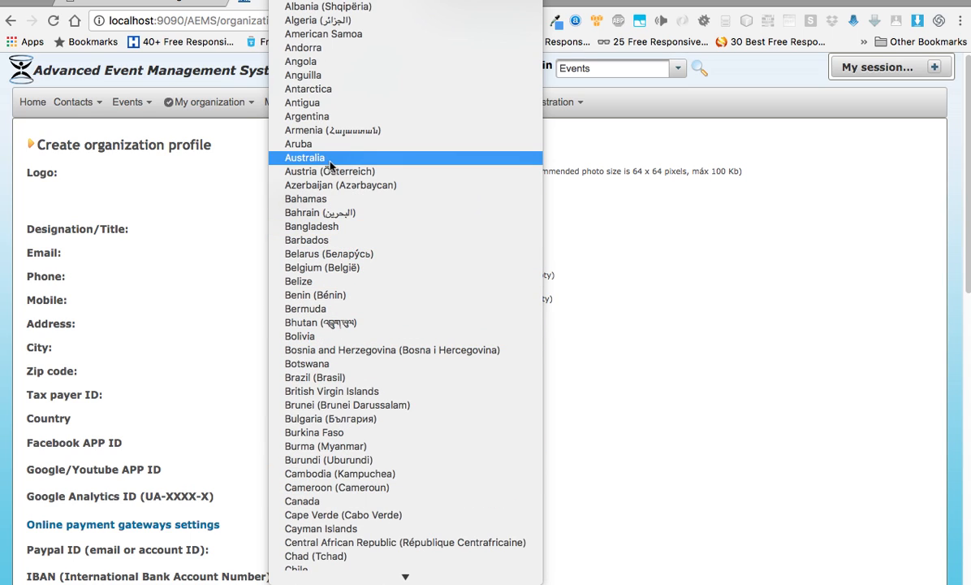
left_click(308, 156)
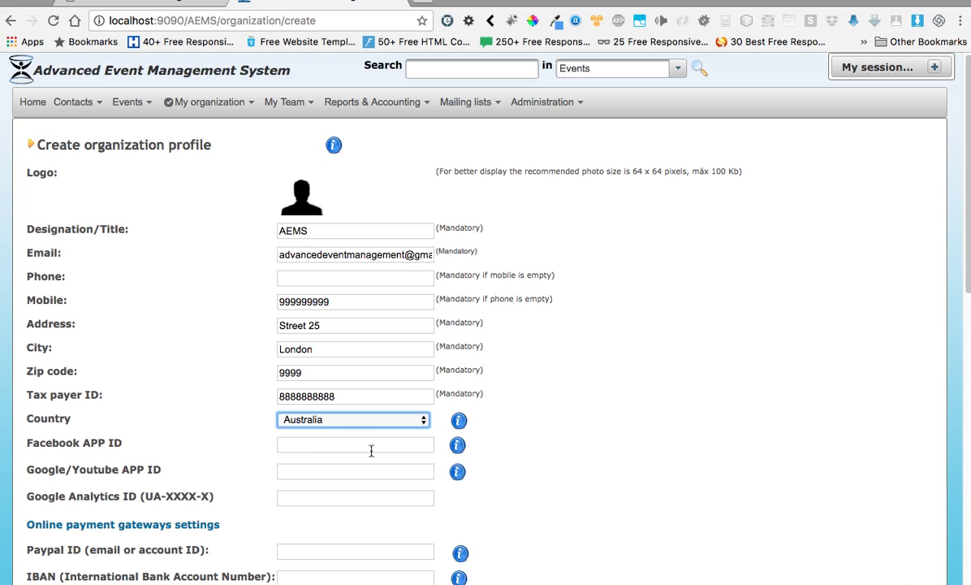
Step: Save the AEMS organization profile from the bottom of the form
scroll(968, 285, "down", 1)
scroll(968, 284, "down", 5)
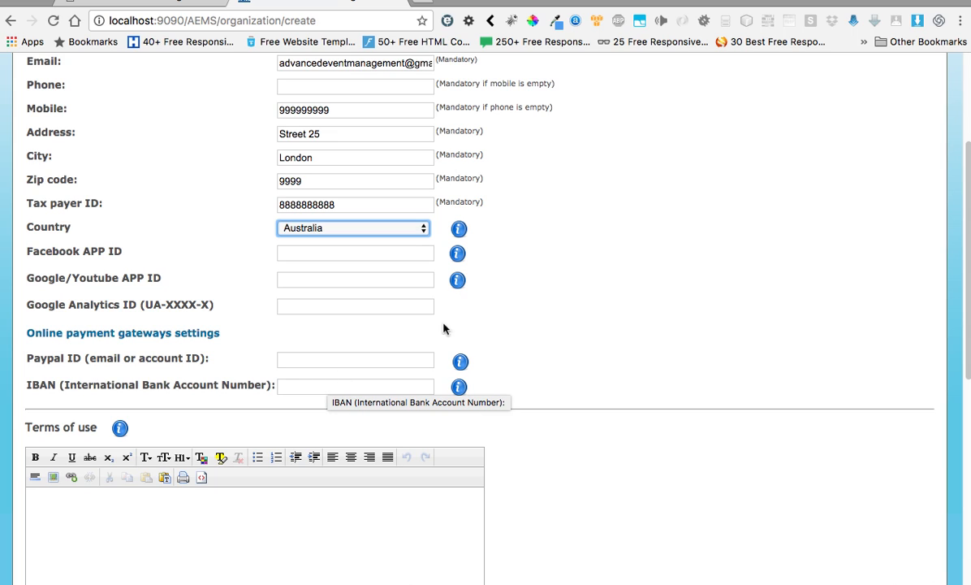
scroll(466, 252, "down", 1)
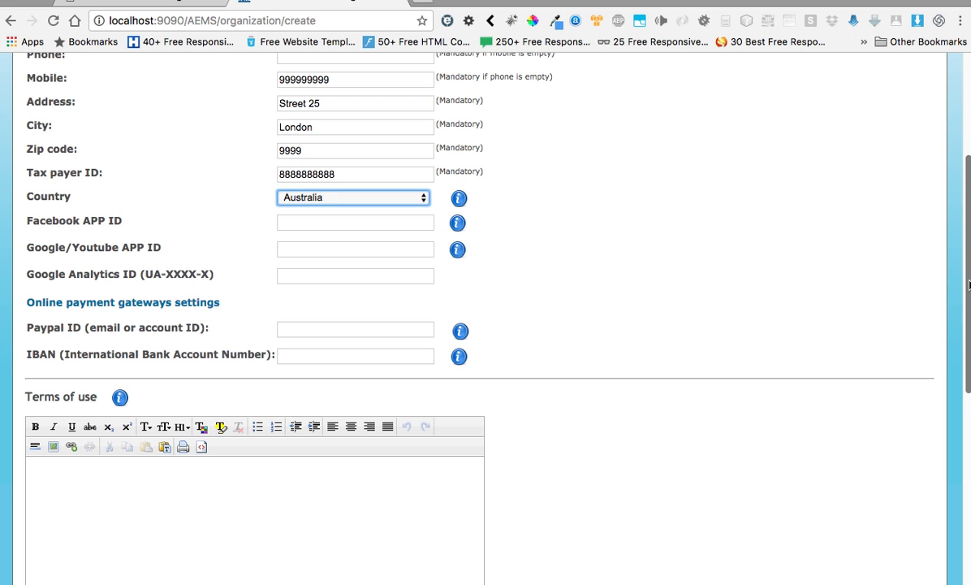
scroll(966, 284, "up", 5)
scroll(966, 284, "down", 7)
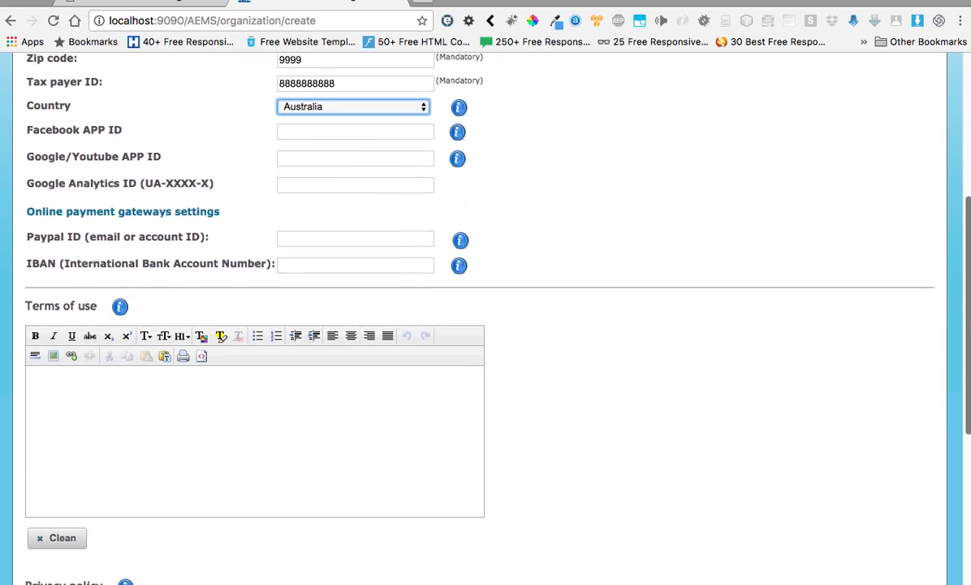
scroll(966, 325, "down", 5)
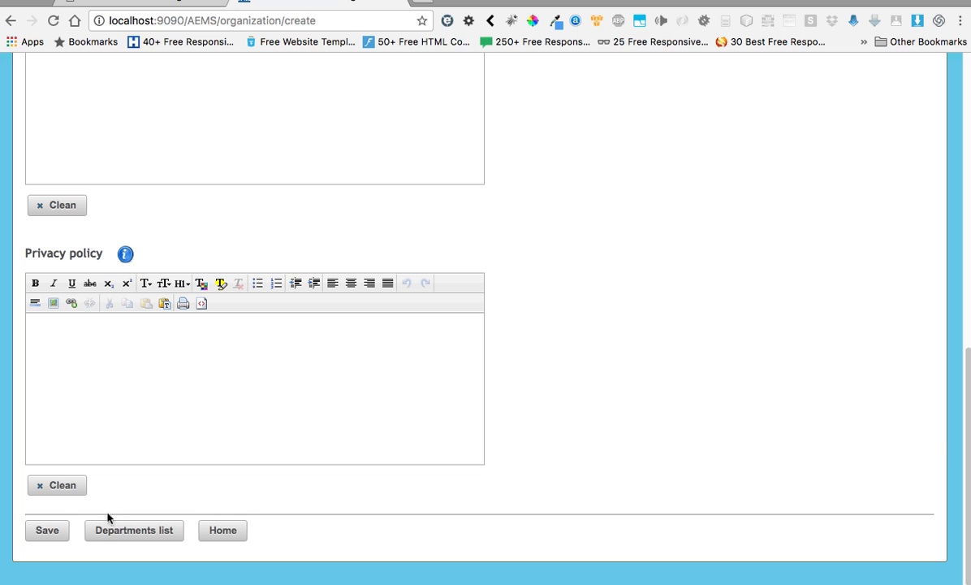
left_click(47, 530)
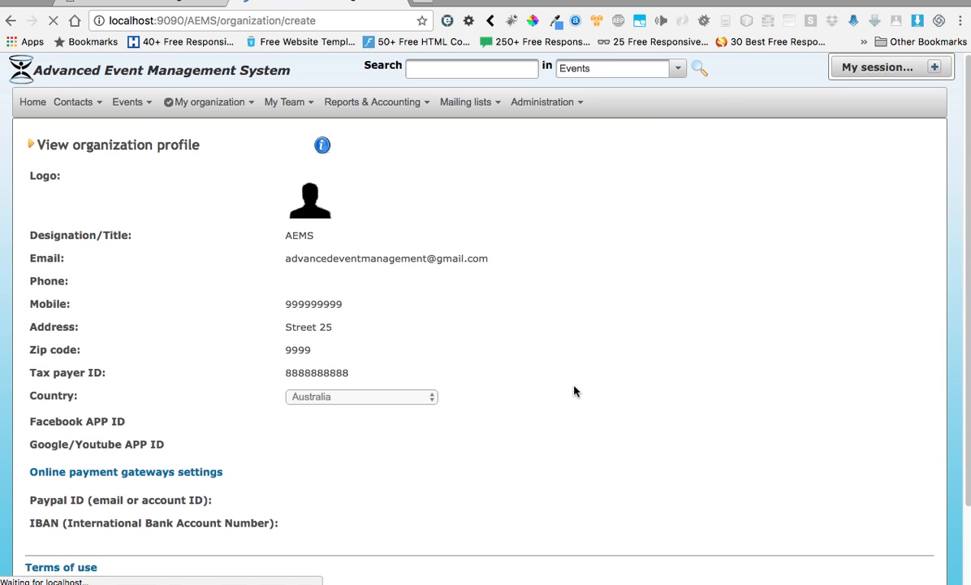
Step: Return Home, dismiss an event popup for Wed 5/24 8:30 unsaved, and open Events
left_click(31, 107)
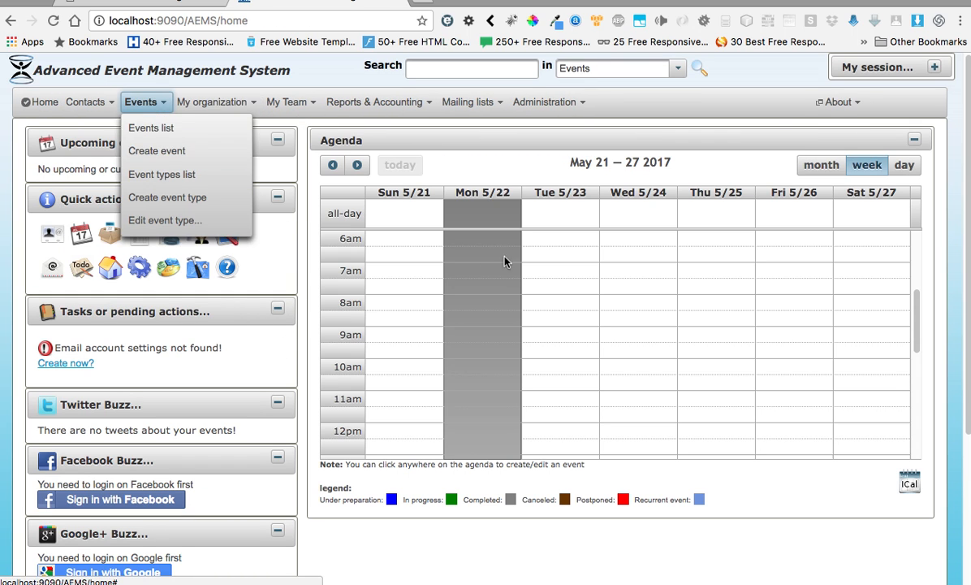
left_click(650, 287)
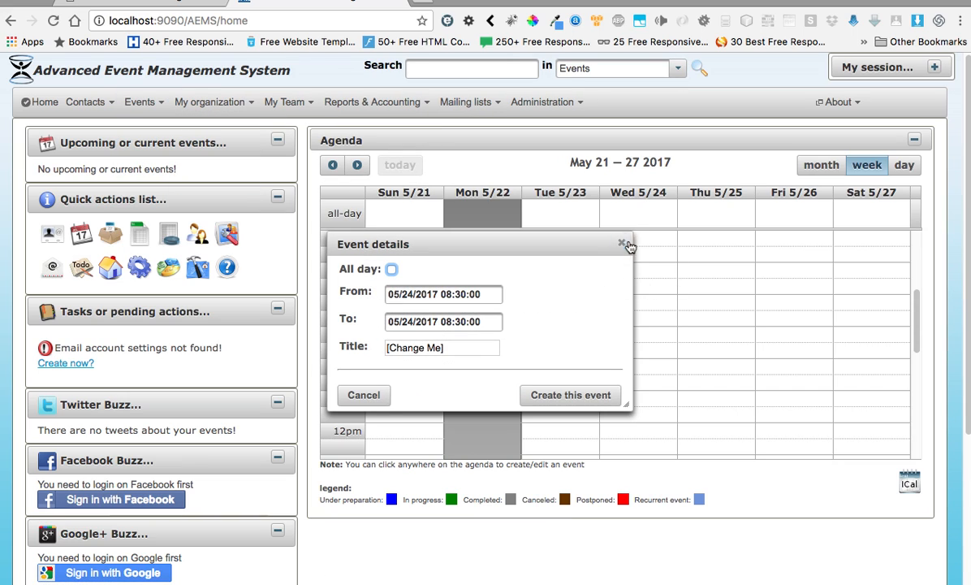
left_click(623, 244)
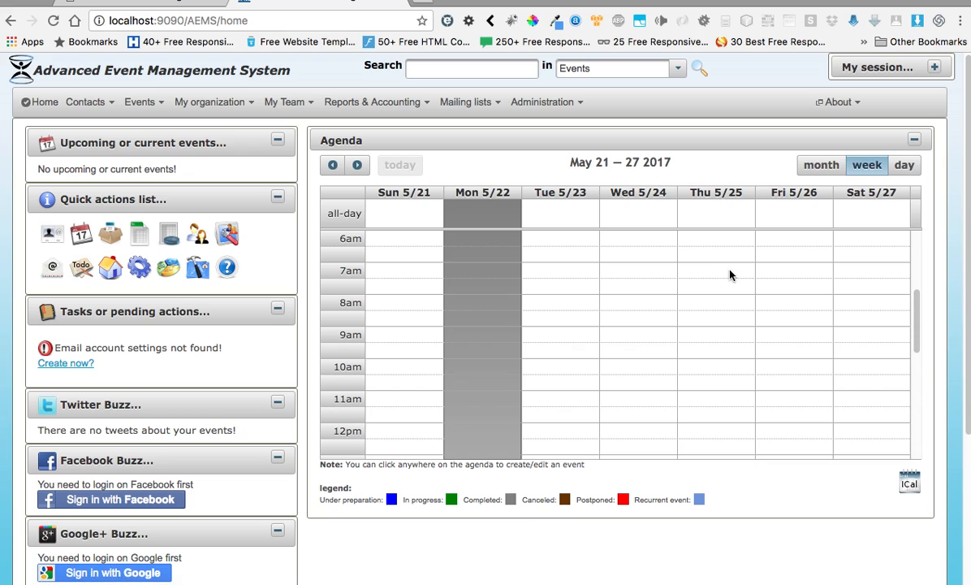
left_click(147, 106)
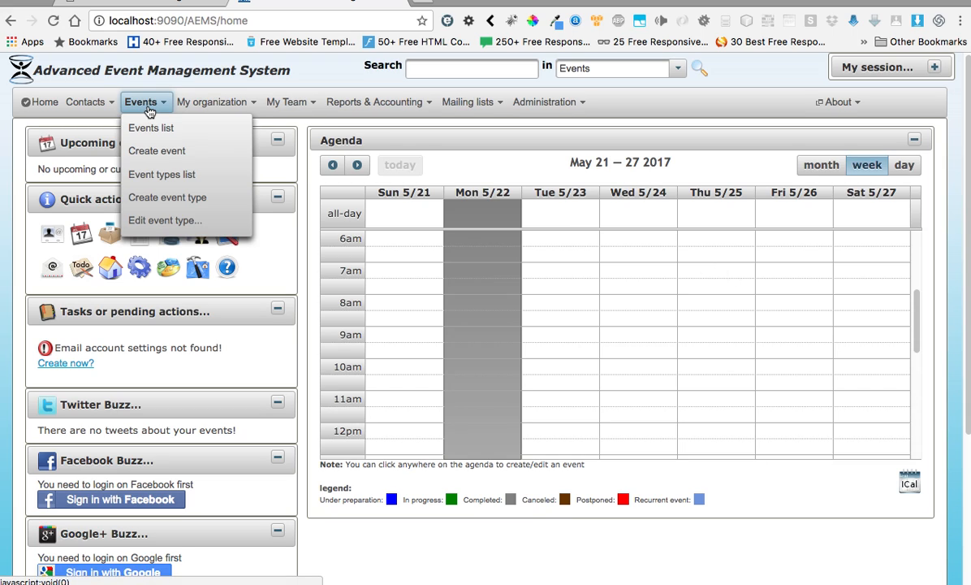
Step: Open the Create new event dialog via Events > Create event, with Create from scratch ticked
left_click(186, 154)
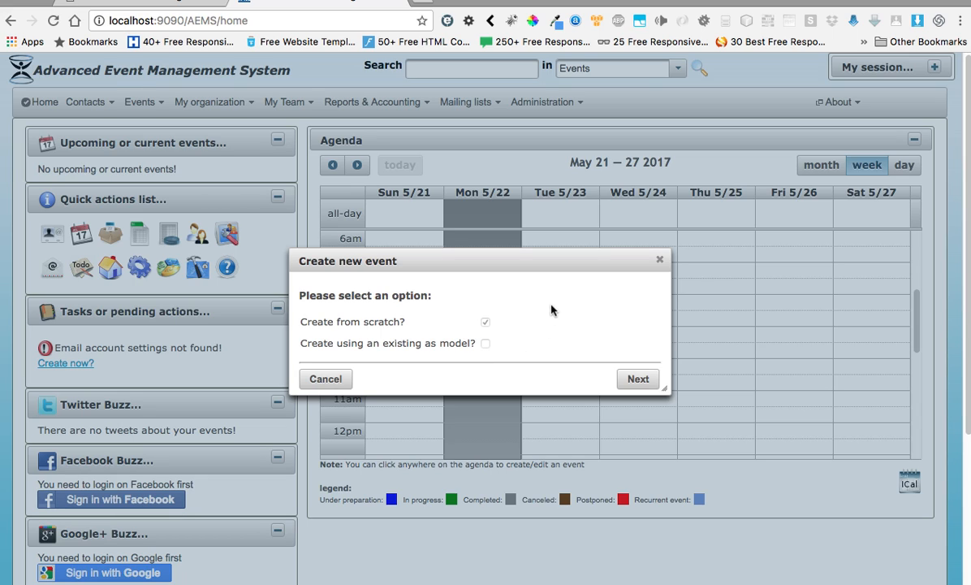
left_click_drag(571, 263, 587, 258)
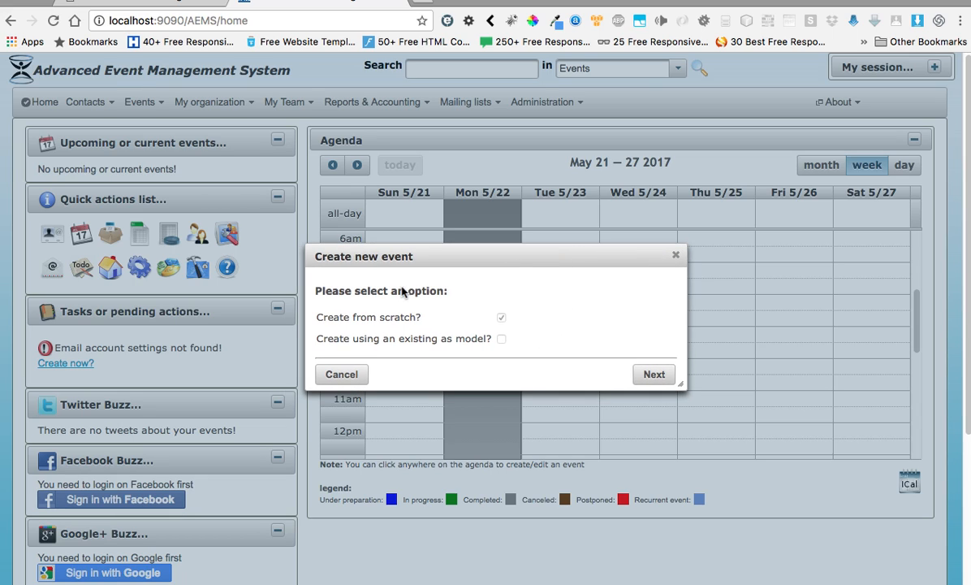